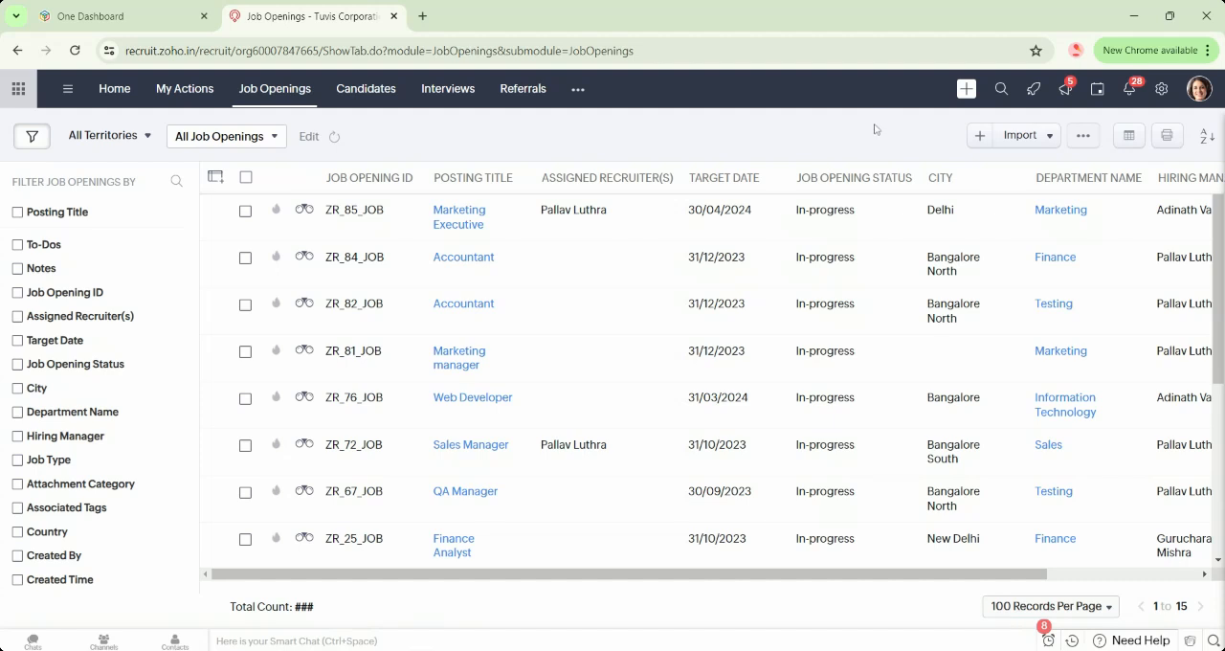
Start a new job opening and view the available job templates without choosing one.
{"action": "left_click", "coordinate": [981, 139]}
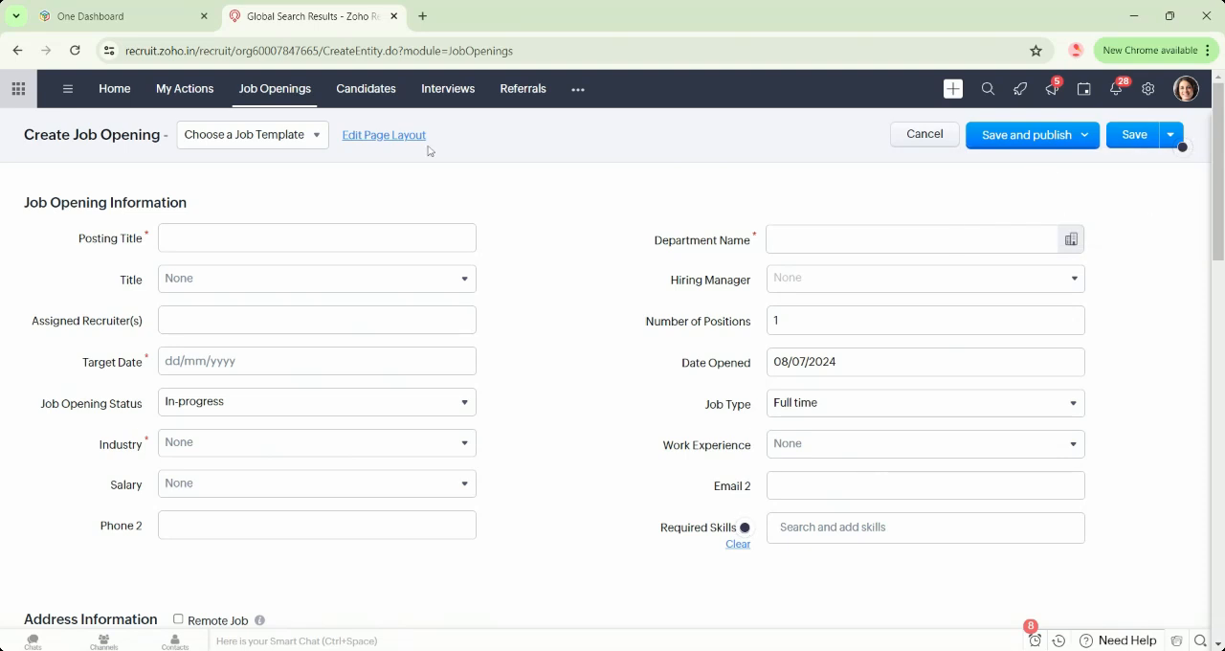
{"action": "left_click", "coordinate": [313, 140]}
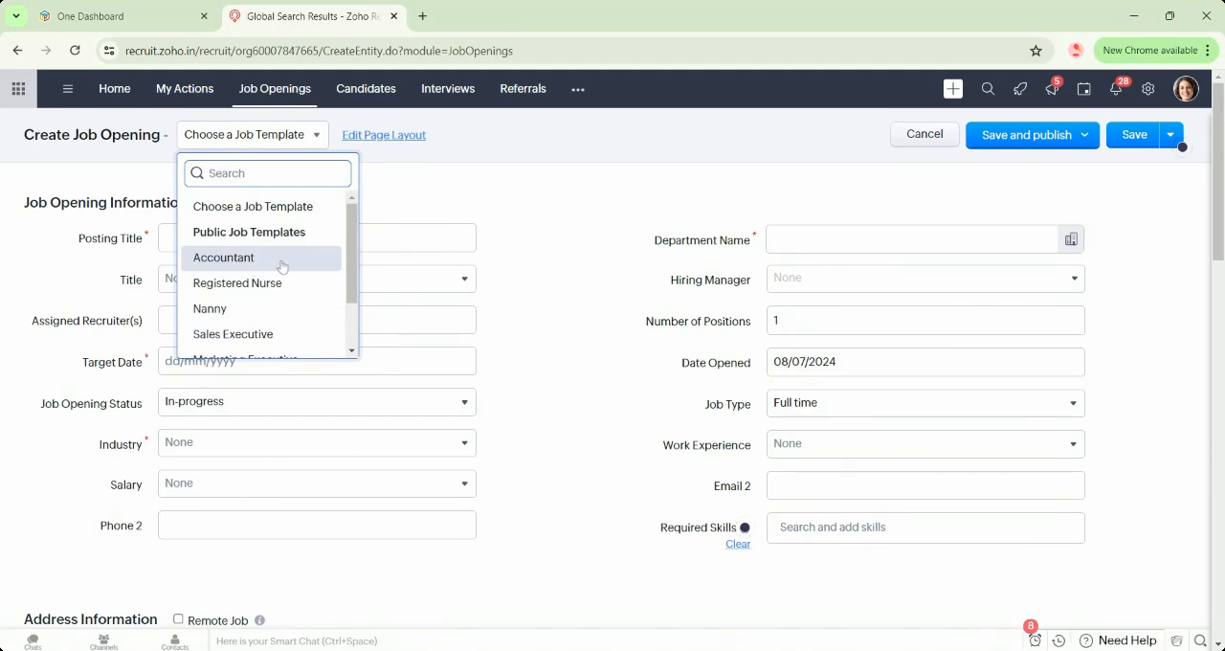
{"action": "left_click", "coordinate": [625, 293]}
Look through the job opening form down to the attachment section and view its save-and-publish options.
{"action": "scroll", "coordinate": [612, 383], "scroll_direction": "down", "scroll_amount": 6}
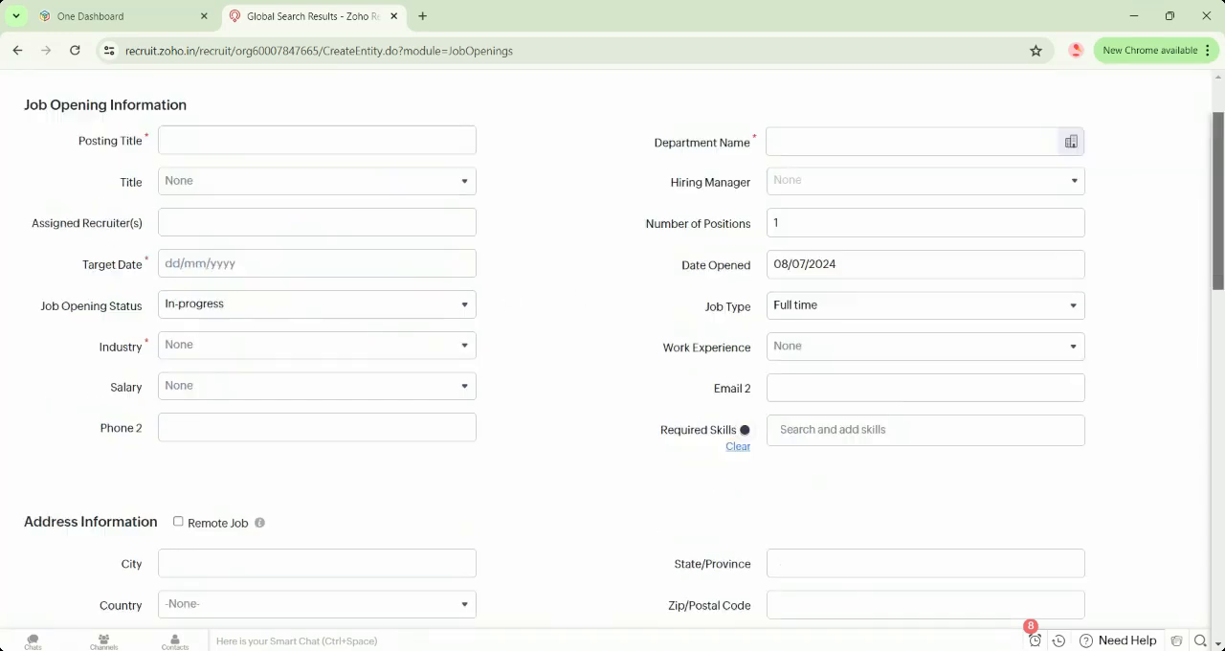
{"action": "scroll", "coordinate": [1182, 109], "scroll_direction": "down", "scroll_amount": 7}
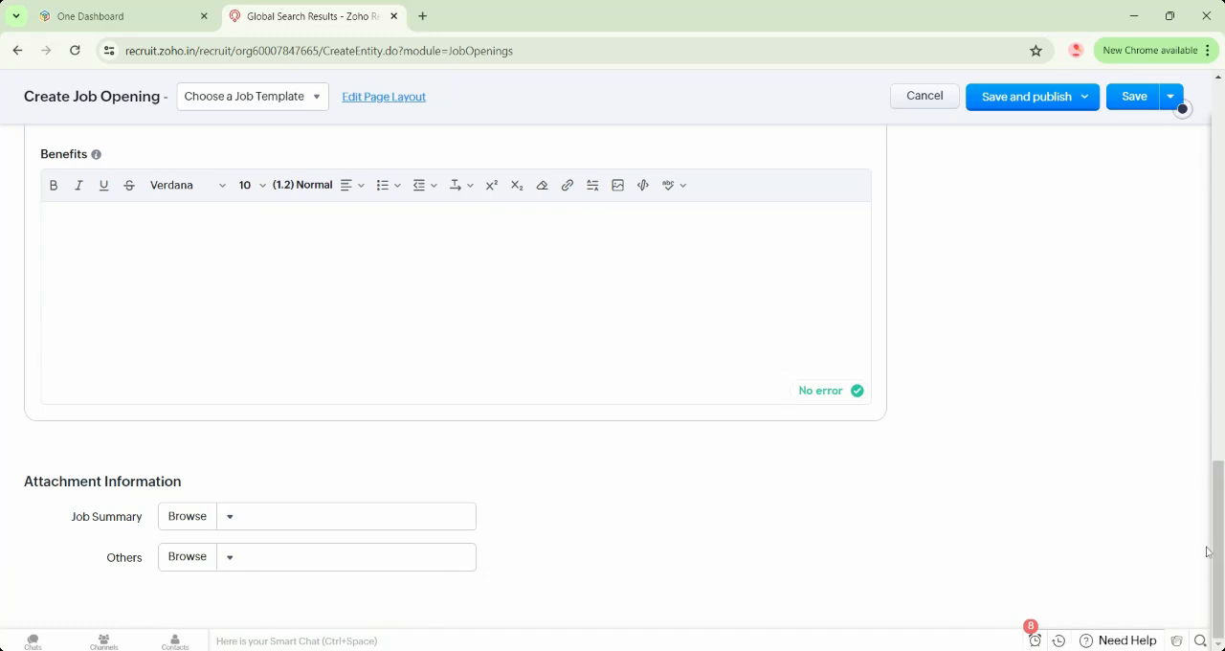
{"action": "left_click_drag", "start_coordinate": [1221, 569], "coordinate": [1221, 158]}
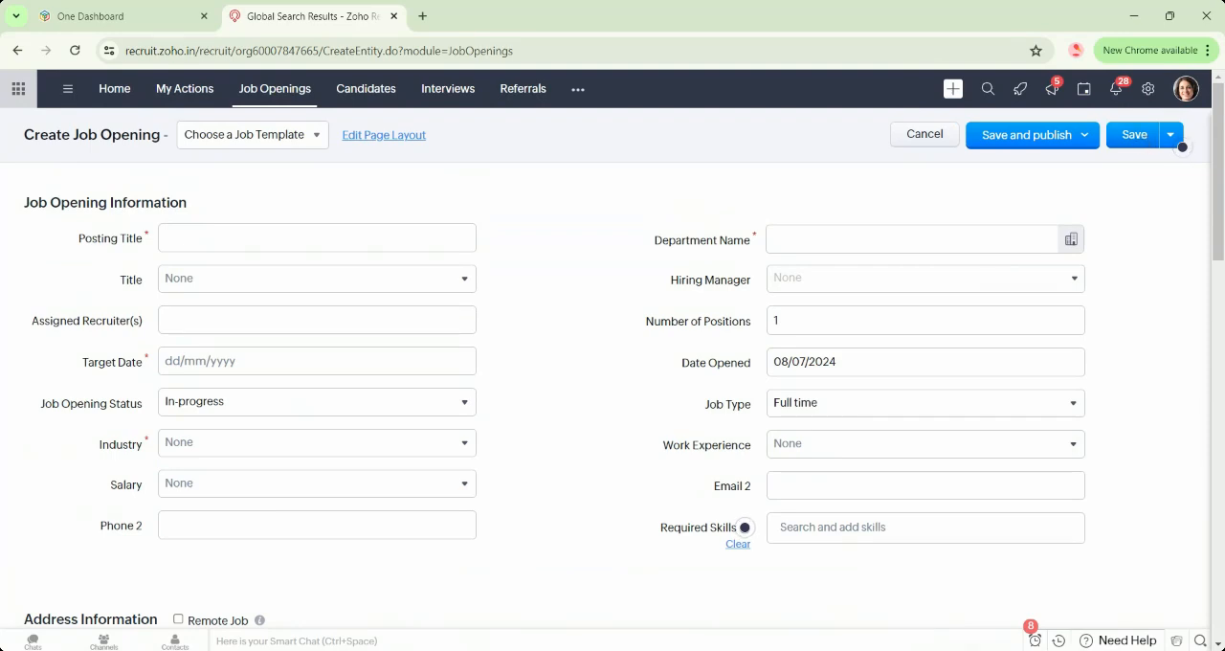
{"action": "left_click", "coordinate": [1074, 141]}
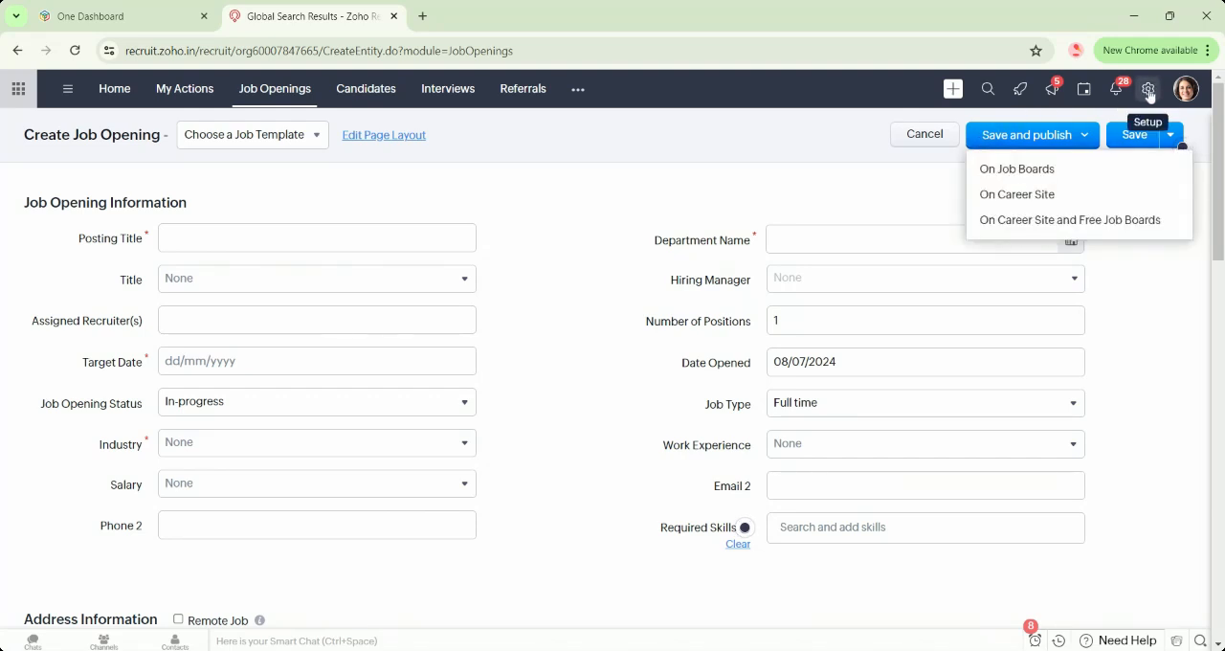
Go to the Job Boards setup and filter the boards by the types Social Networks and Free.
{"action": "left_click", "coordinate": [1149, 89]}
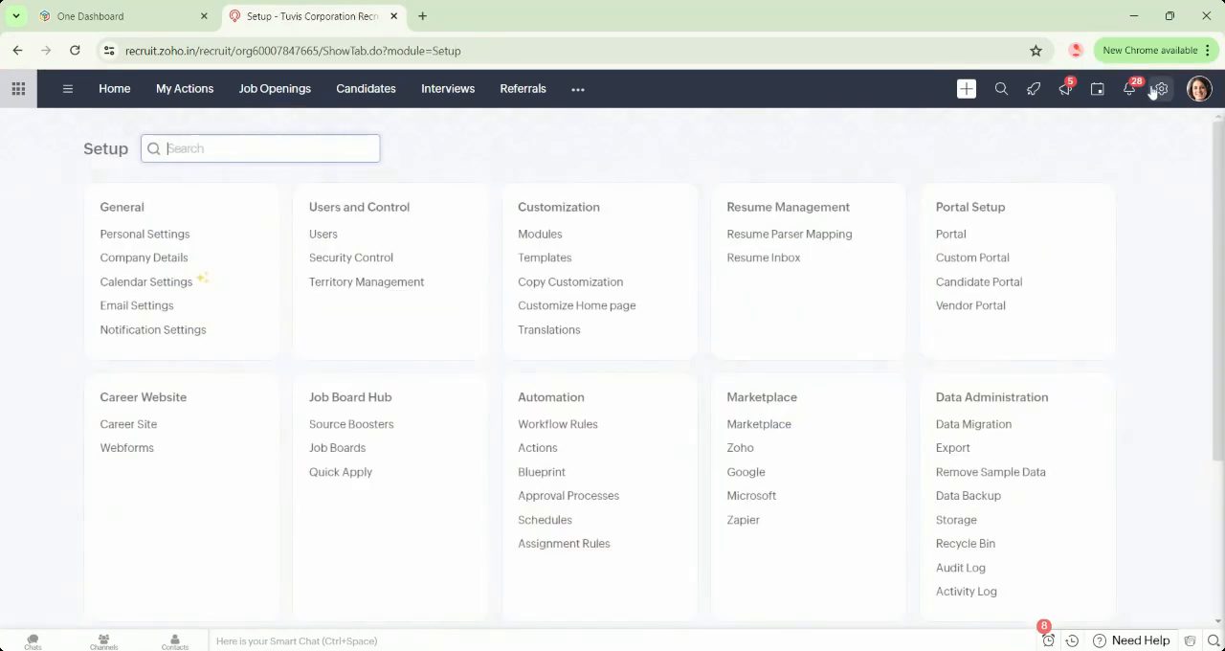
{"action": "left_click", "coordinate": [339, 449]}
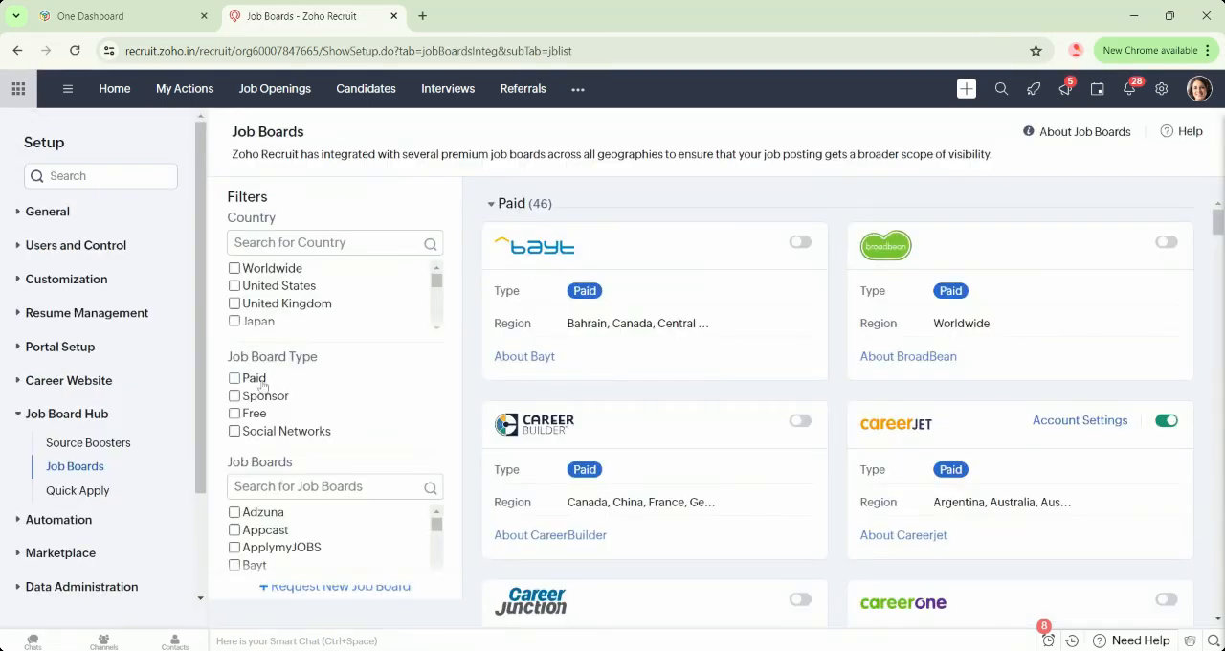
{"action": "left_click", "coordinate": [235, 433]}
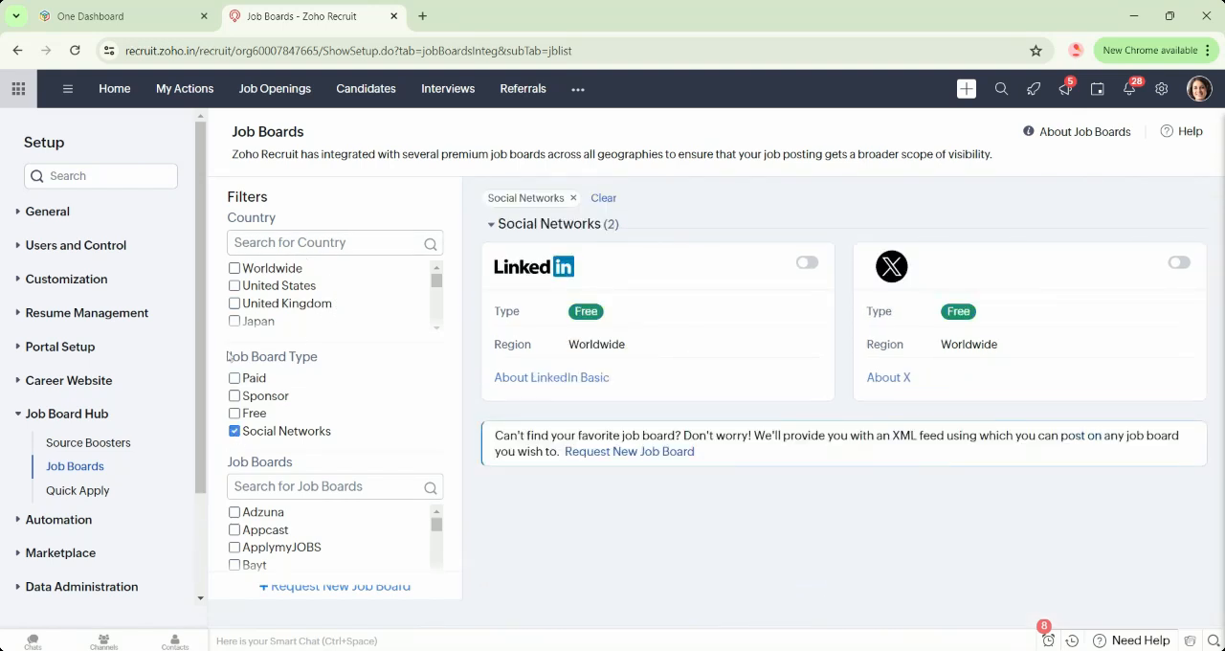
{"action": "left_click", "coordinate": [234, 413]}
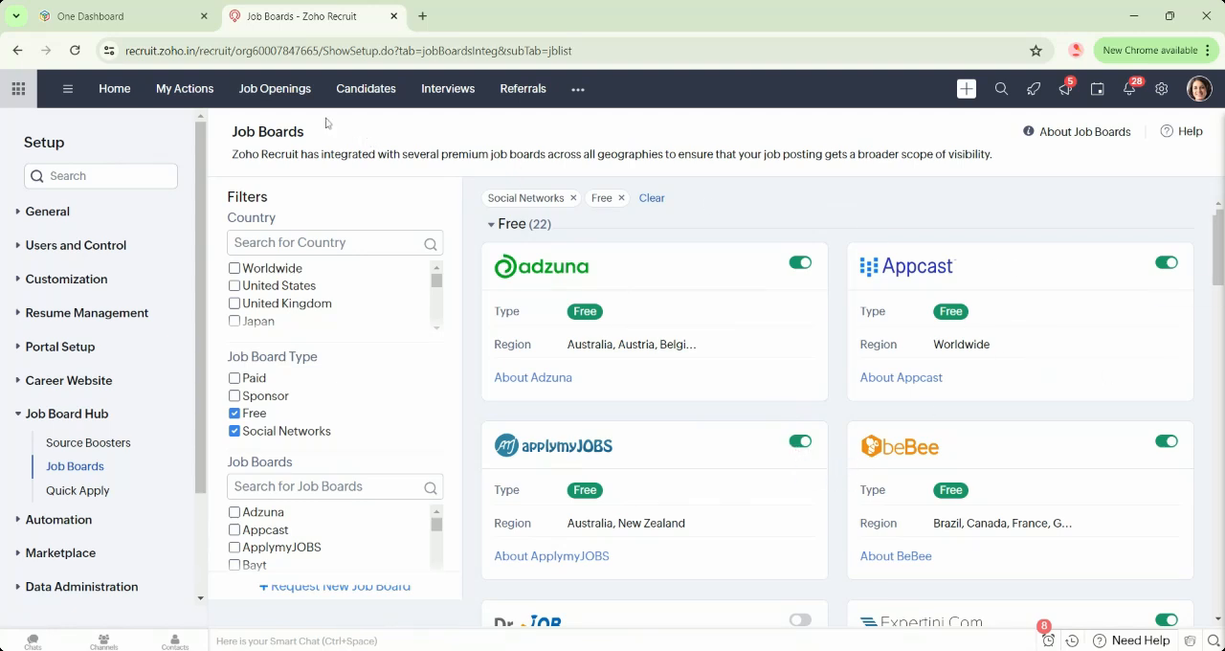
Open the Sales Manager job opening and view its publishing options.
{"action": "left_click", "coordinate": [275, 89]}
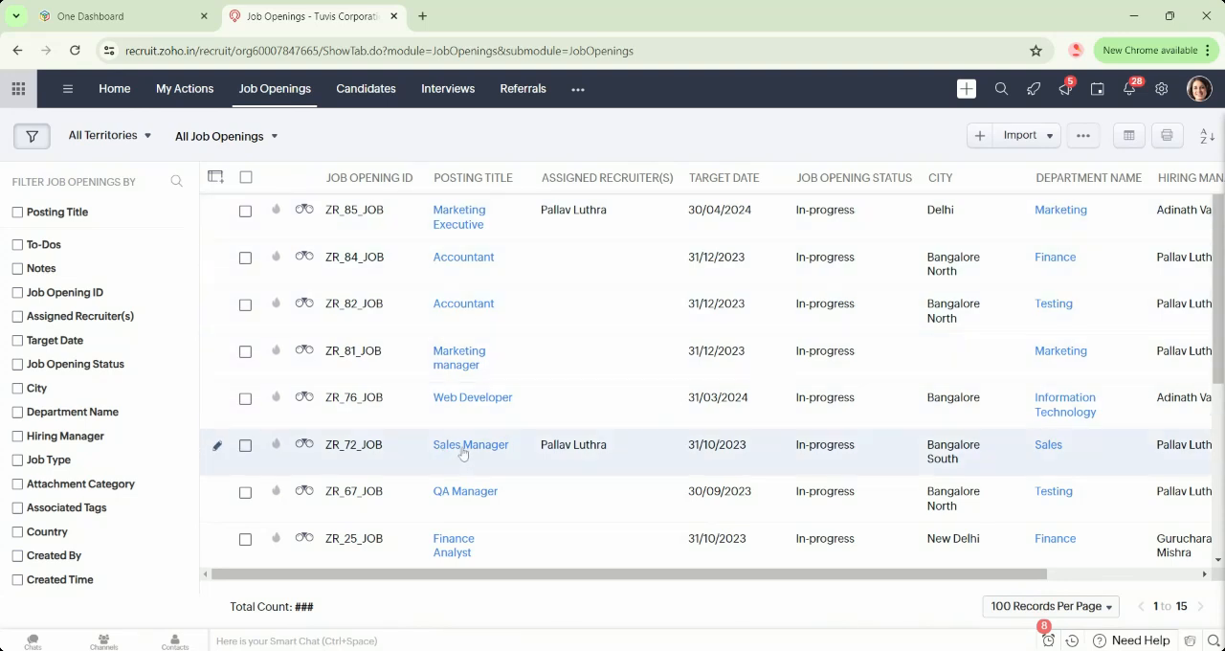
{"action": "left_click", "coordinate": [462, 445]}
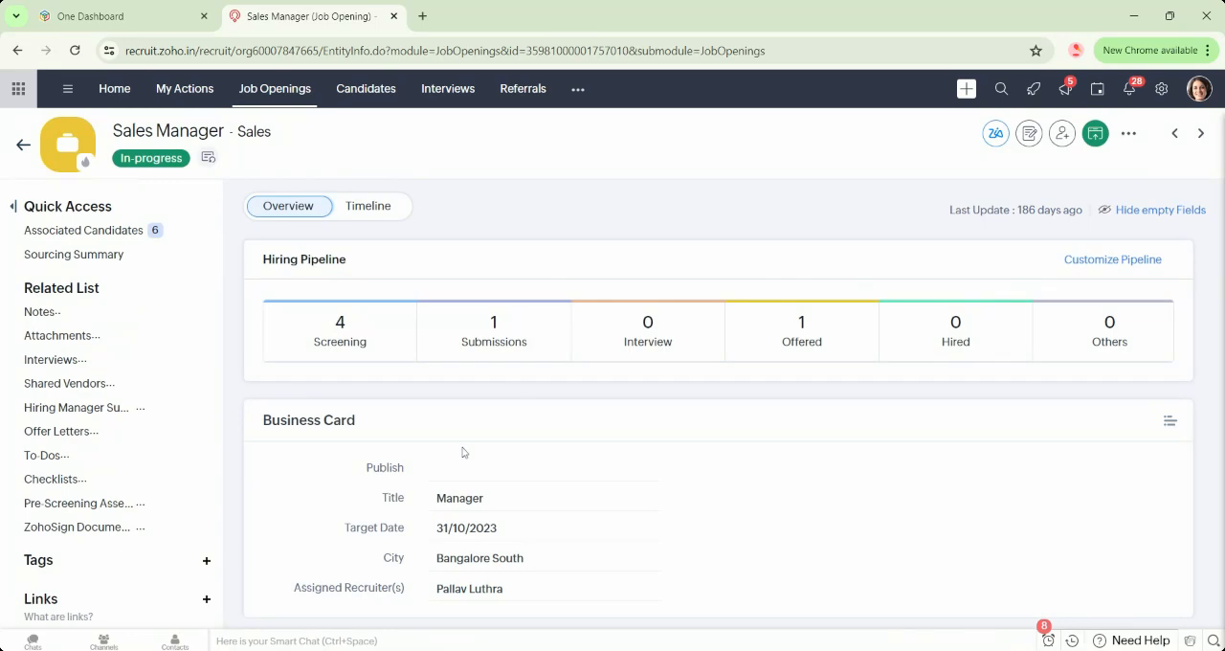
{"action": "left_click", "coordinate": [1100, 141]}
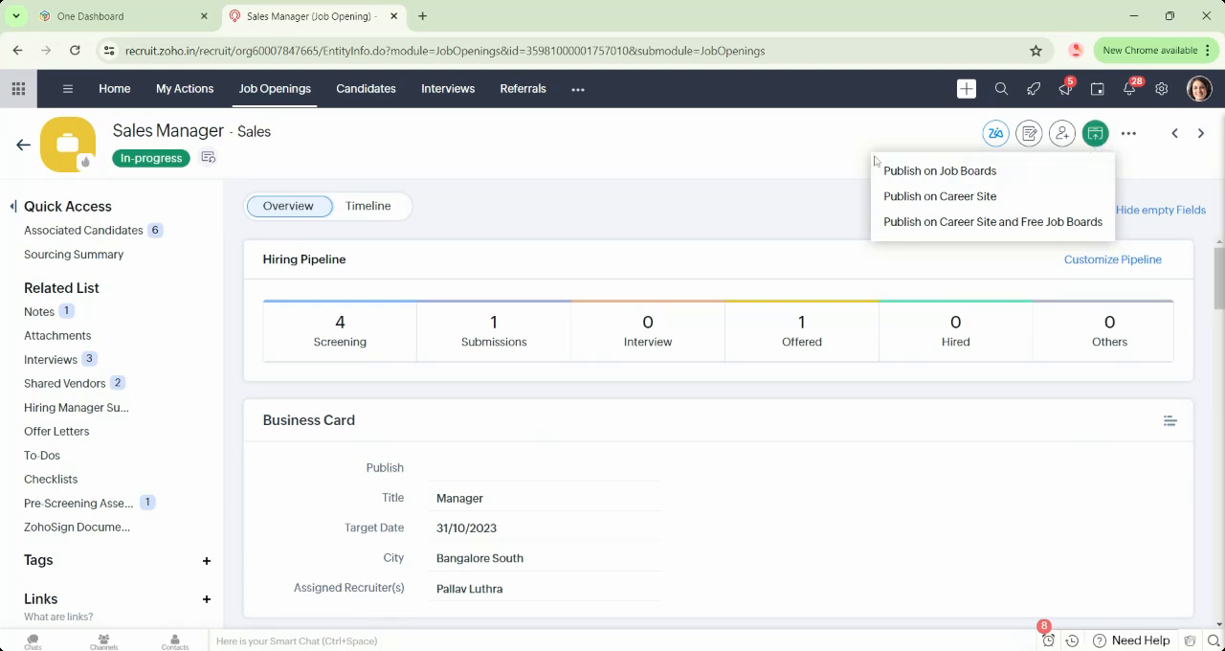
{"action": "left_click", "coordinate": [785, 155]}
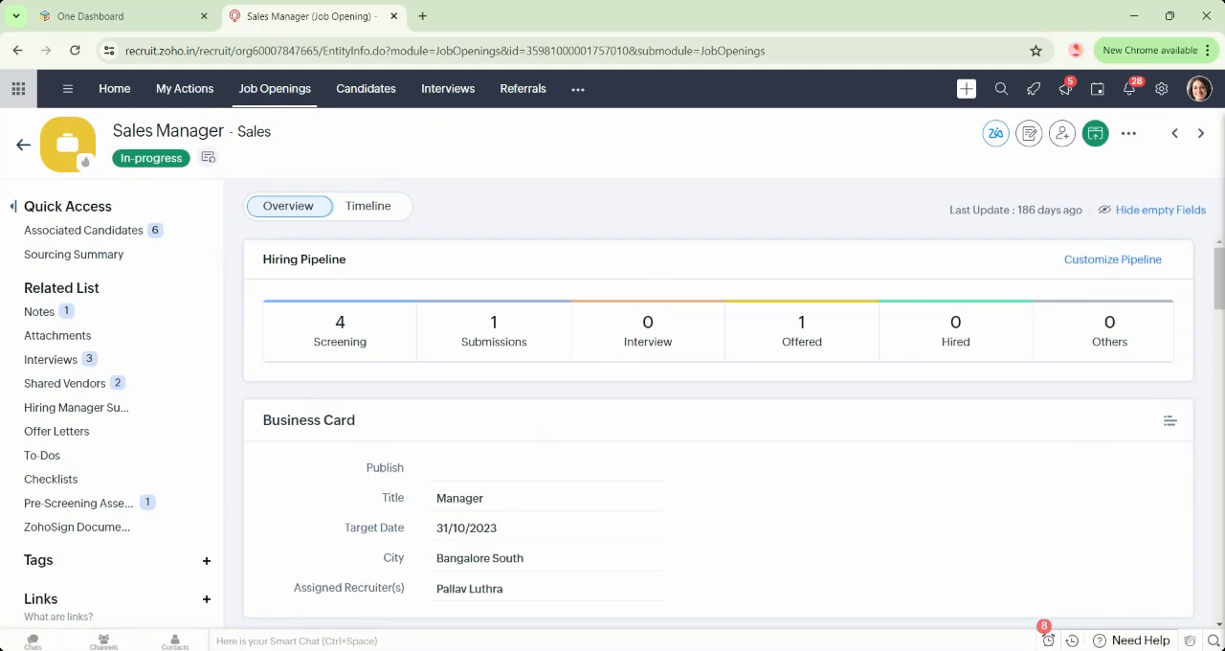
Return to the job openings list and view the import options for it.
{"action": "left_click", "coordinate": [292, 99]}
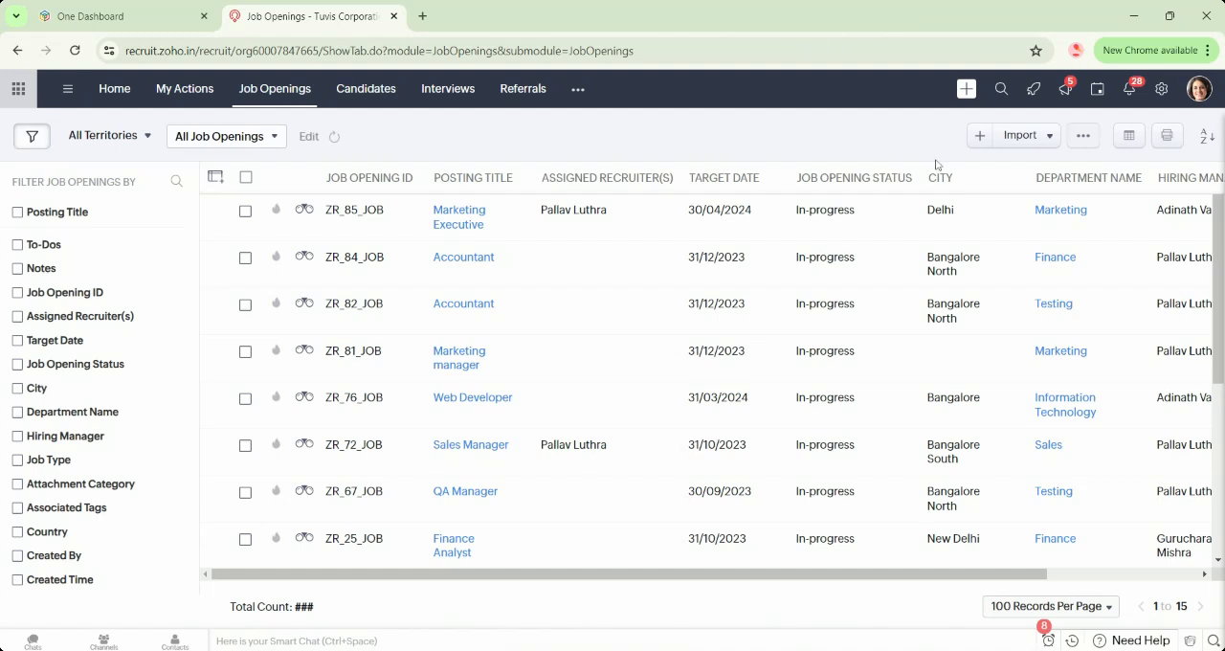
{"action": "left_click", "coordinate": [1048, 140]}
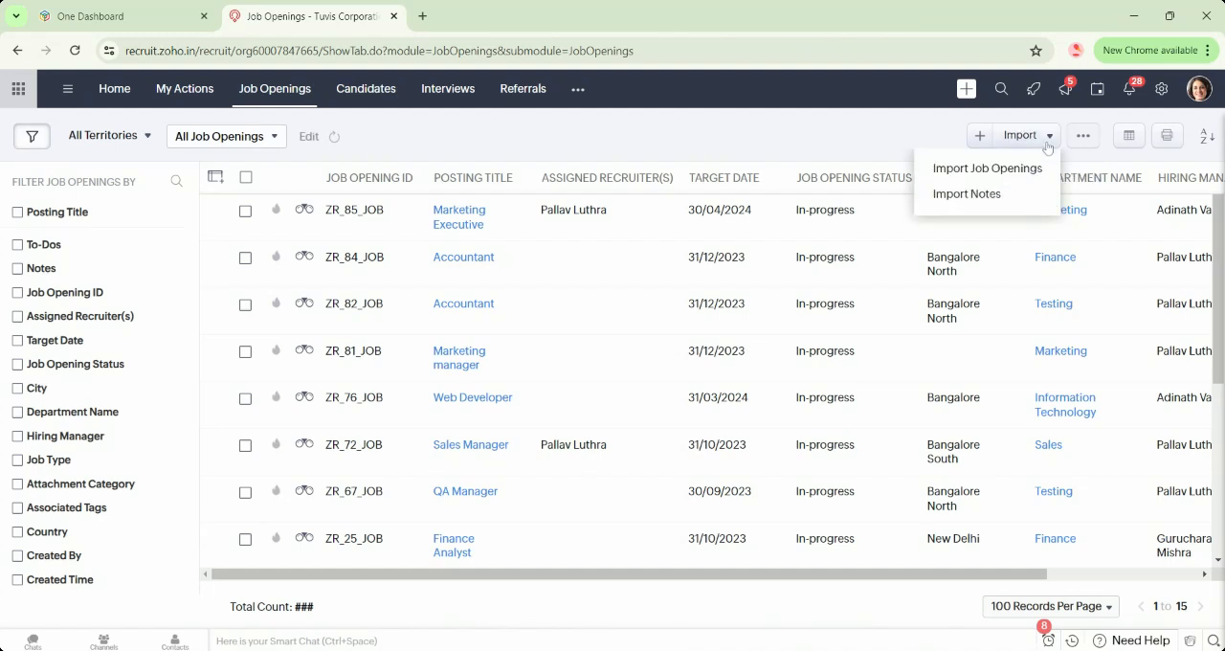
{"action": "left_click", "coordinate": [841, 136]}
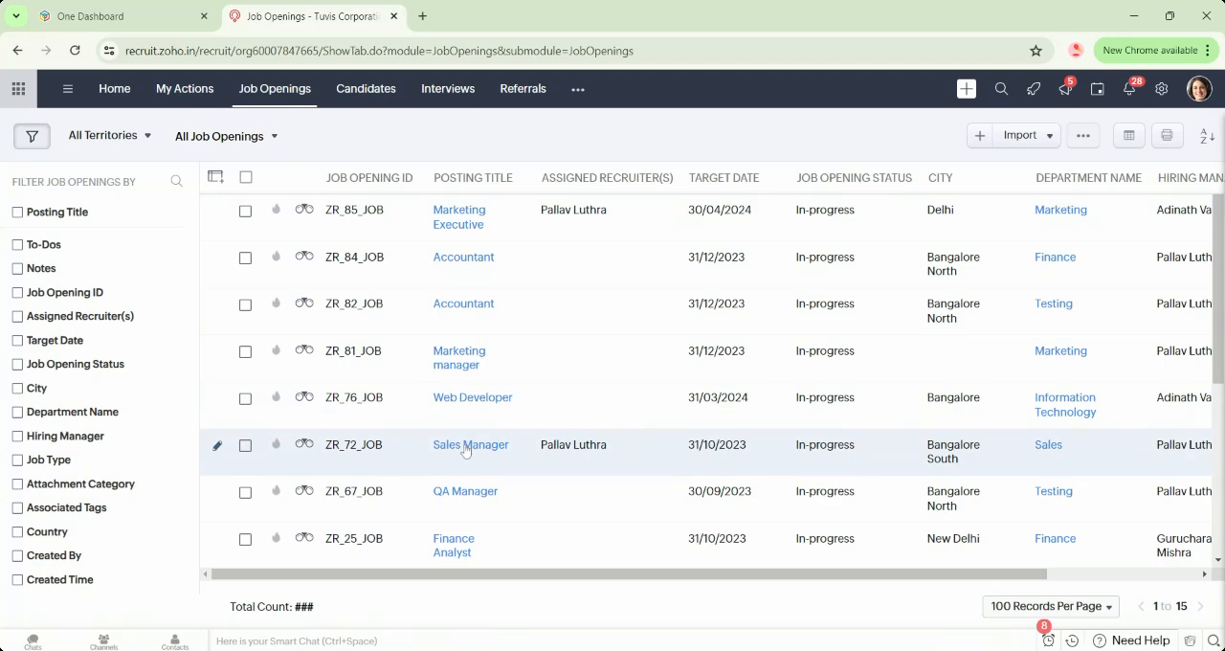
Review the Sales Manager opening's sourcing summary and its options for publishing on other job boards, then return to the record.
{"action": "left_click", "coordinate": [467, 446]}
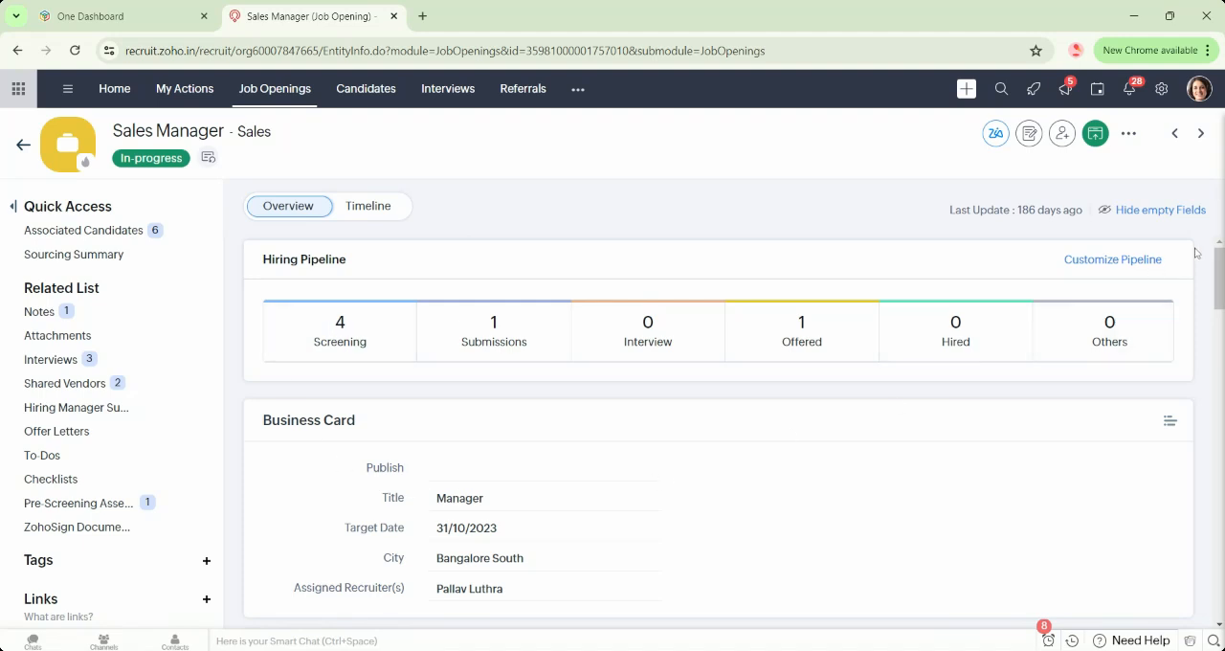
{"action": "mouse_move", "coordinate": [1219, 266]}
{"action": "left_mouse_down"}
{"action": "mouse_move", "coordinate": [1220, 405]}
{"action": "mouse_move", "coordinate": [1219, 265]}
{"action": "left_mouse_up"}
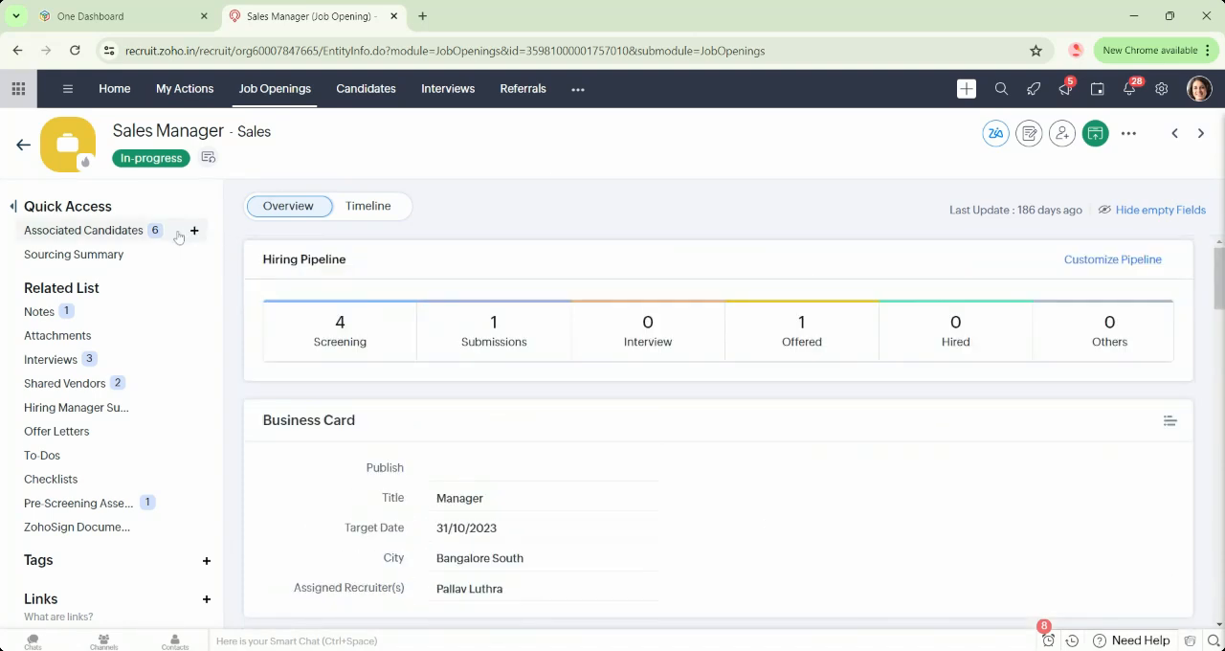
{"action": "mouse_move", "coordinate": [84, 254]}
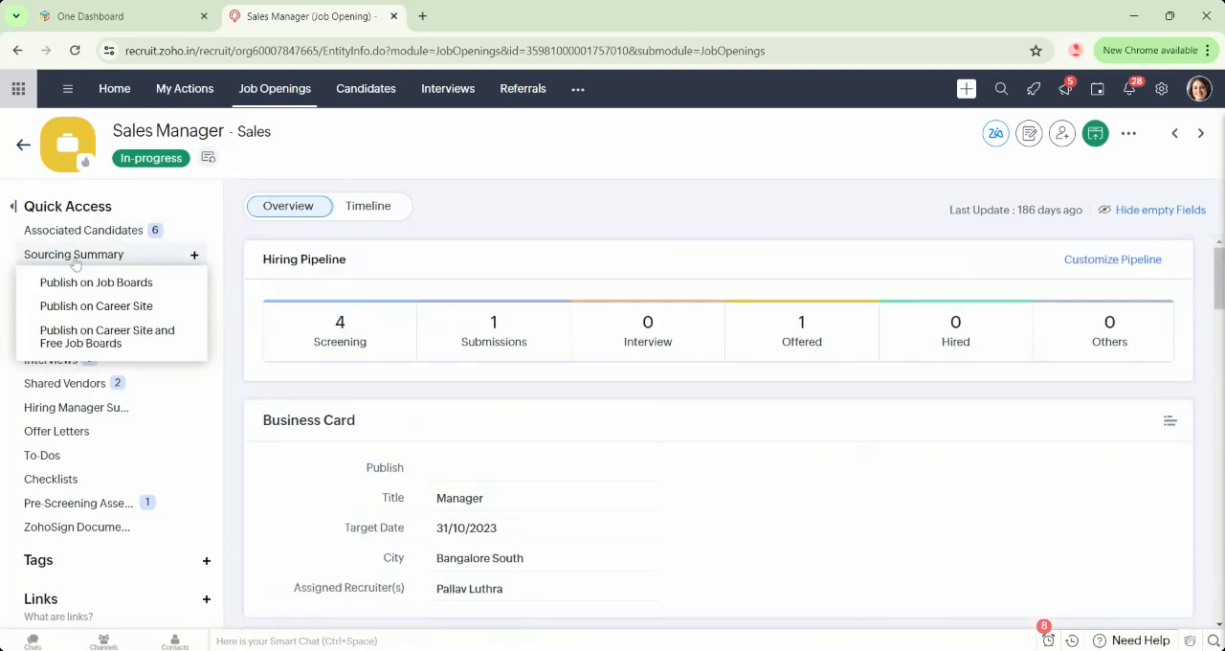
{"action": "left_click", "coordinate": [75, 264]}
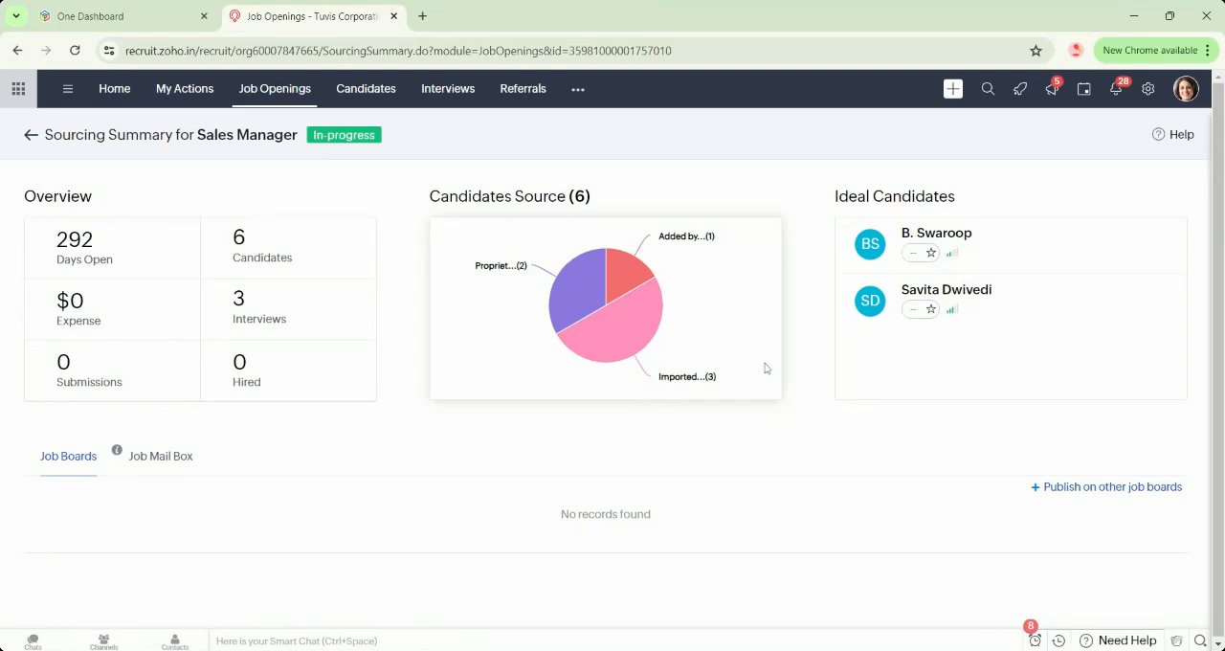
{"action": "scroll", "coordinate": [613, 354], "scroll_direction": "down", "scroll_amount": 1}
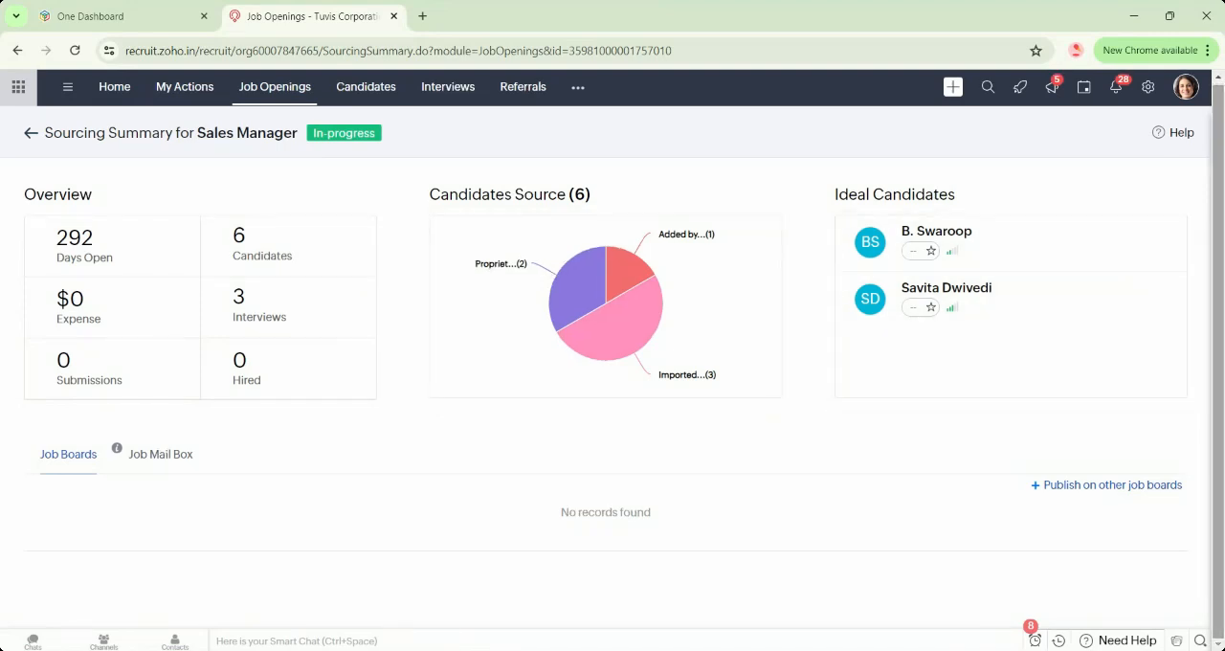
{"action": "left_click", "coordinate": [1052, 485]}
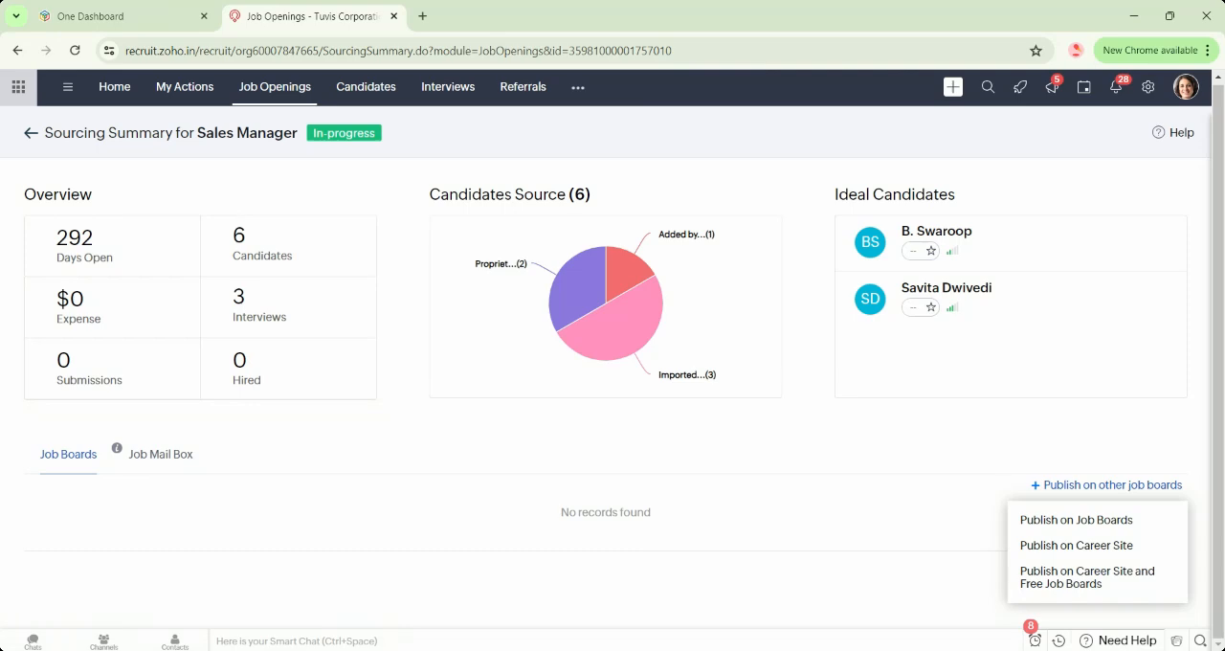
{"action": "left_click", "coordinate": [30, 137]}
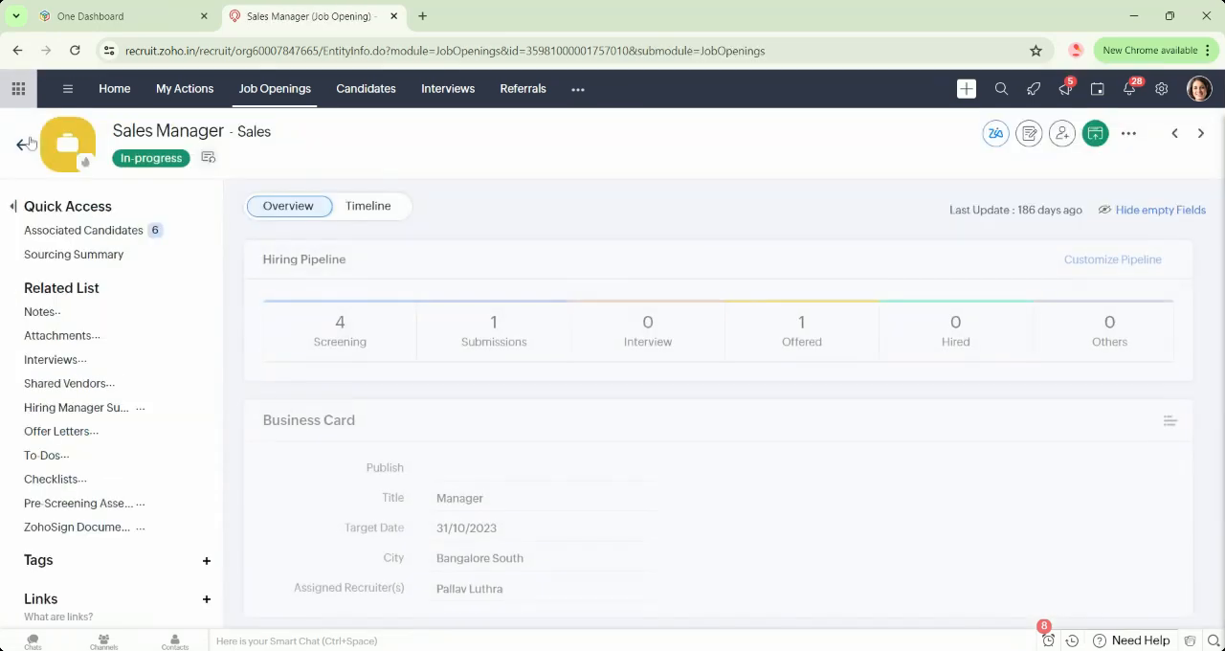
Associate the first listed candidate with the Sales Manager opening under the status Associated and review the opening's associated candidates.
{"action": "mouse_move", "coordinate": [116, 240]}
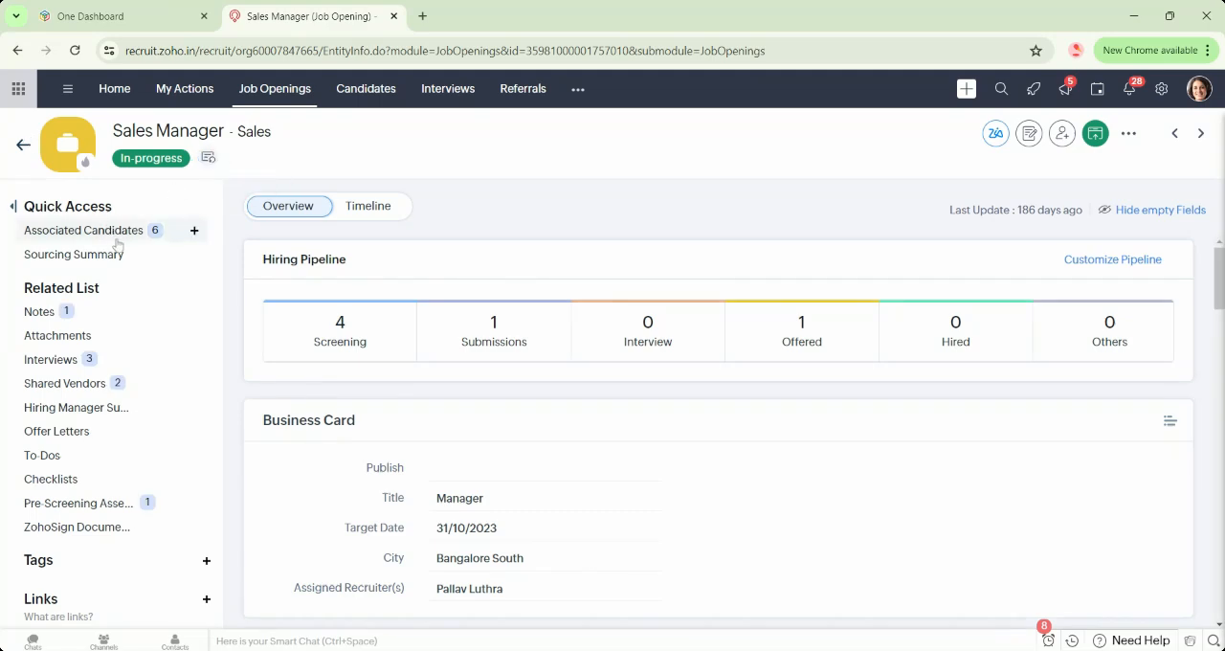
{"action": "left_click", "coordinate": [197, 235]}
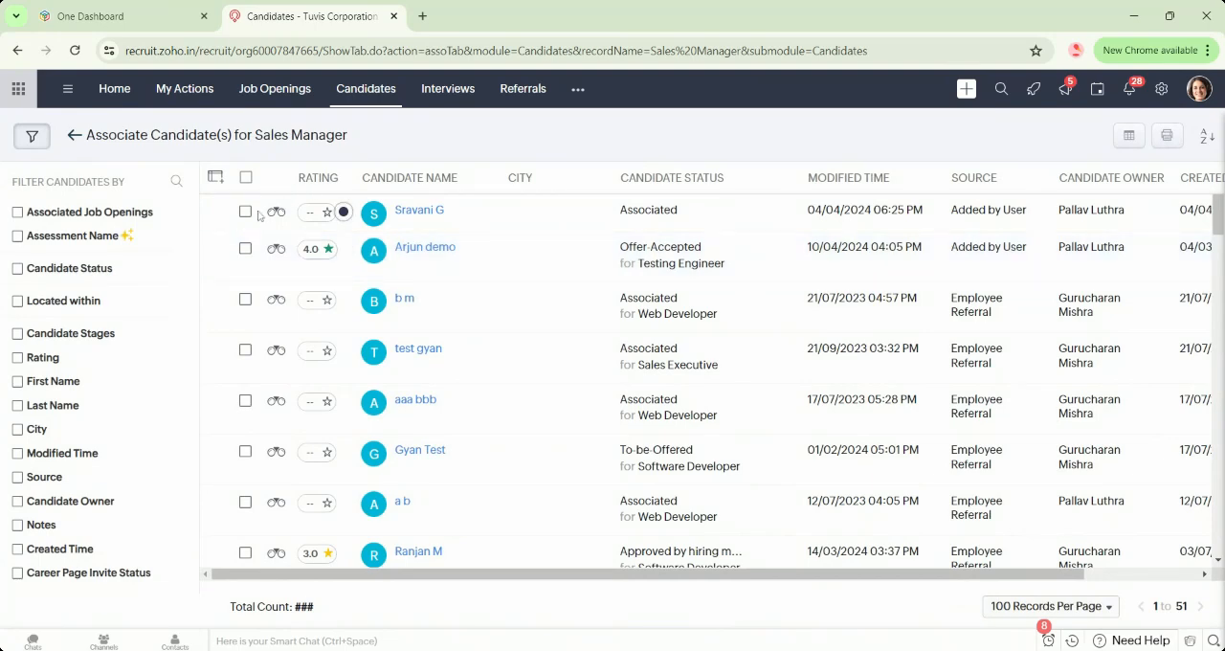
{"action": "left_click", "coordinate": [245, 211]}
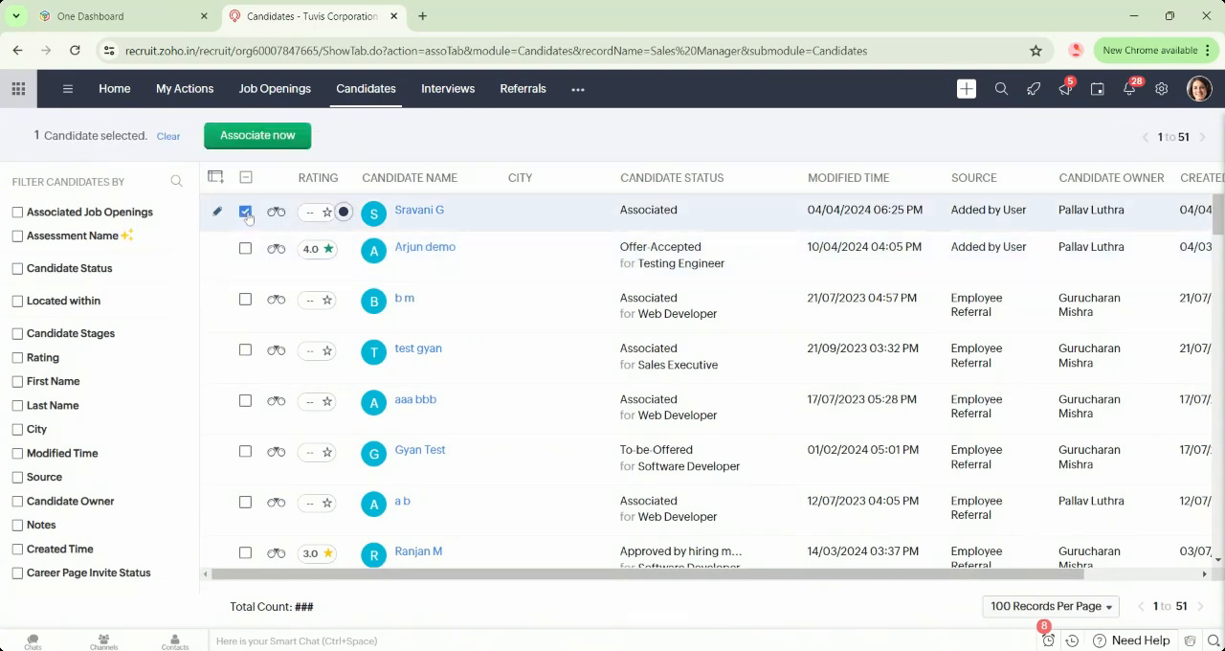
{"action": "left_click", "coordinate": [283, 132]}
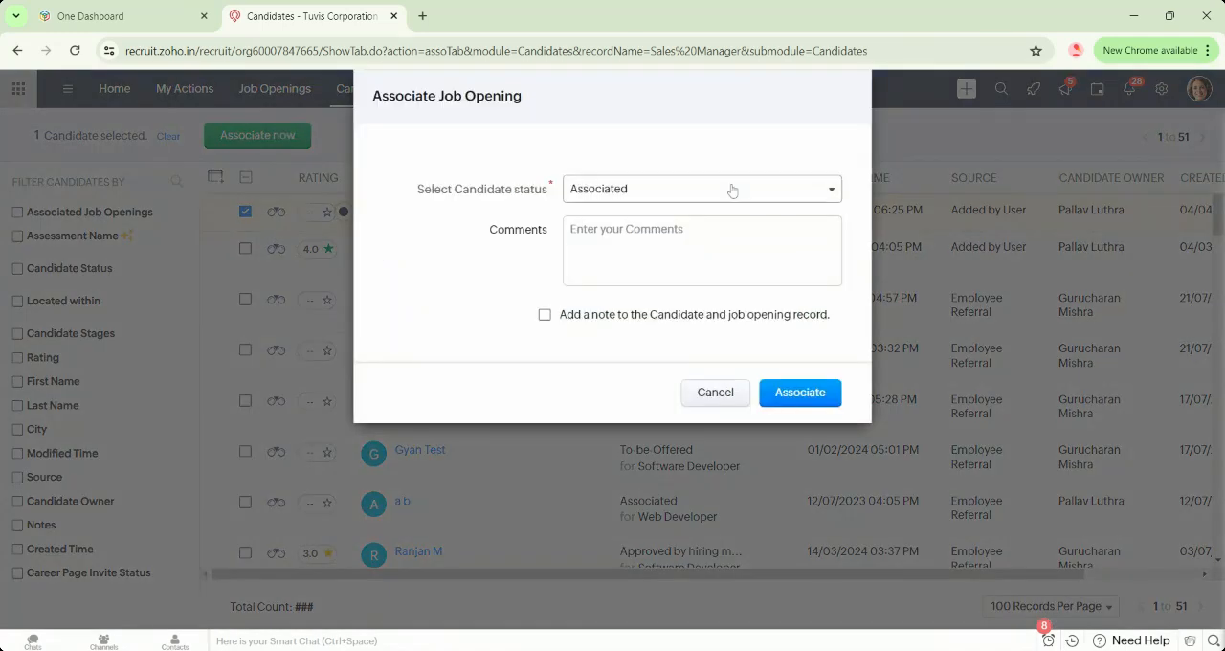
{"action": "left_click", "coordinate": [807, 401]}
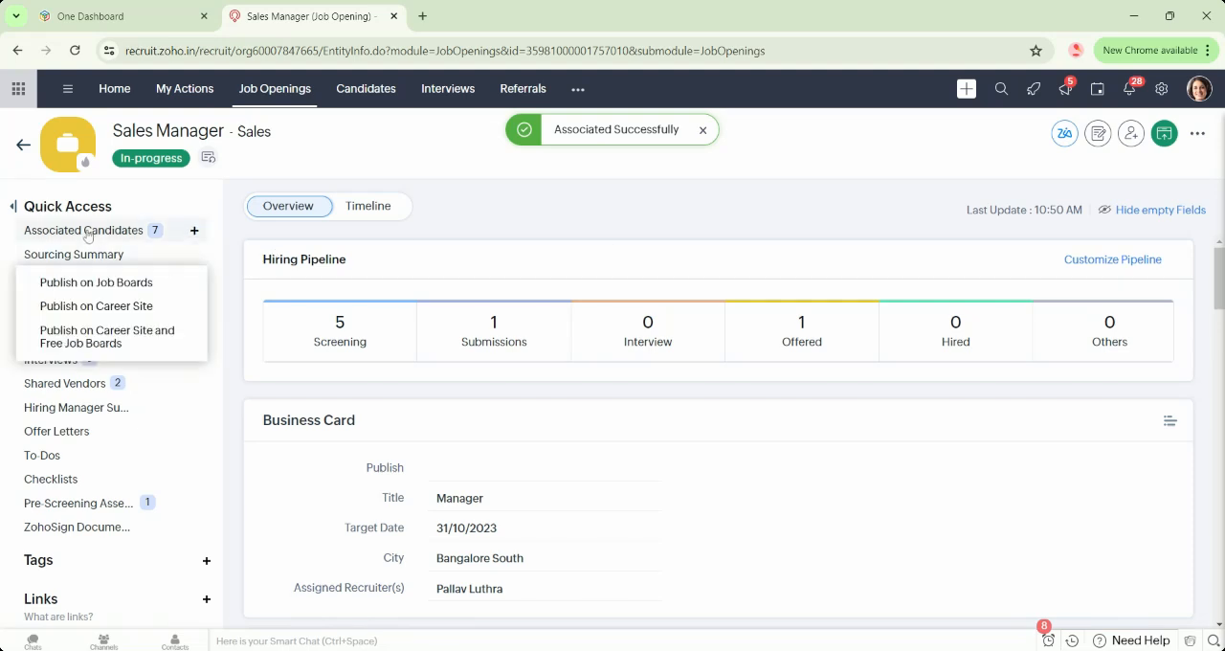
{"action": "left_click", "coordinate": [86, 231]}
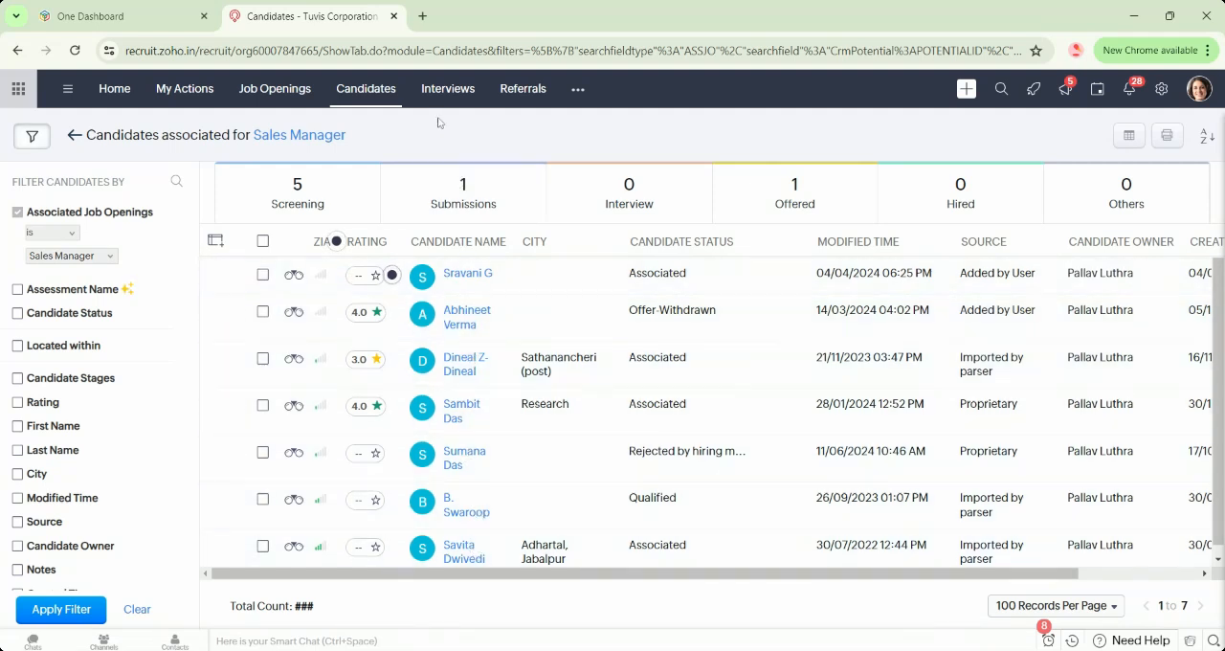
{"action": "left_click", "coordinate": [75, 136]}
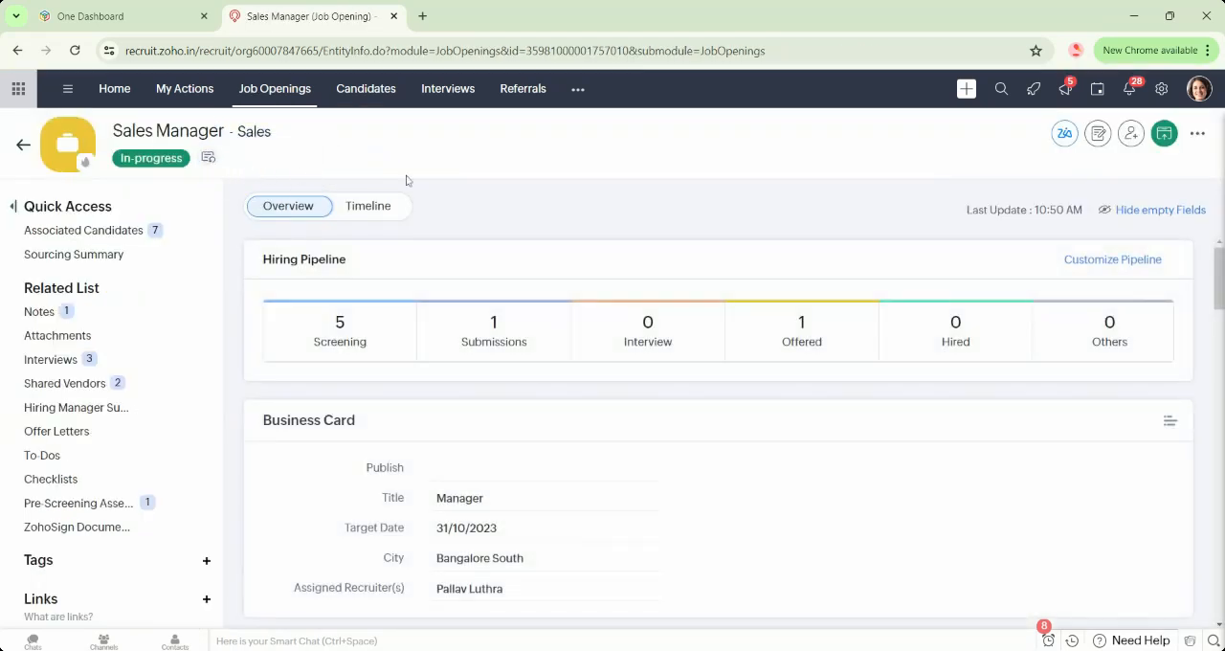
Show Zia's candidate matches for the Sales Manager opening and examine the top match's skills in Quick View.
{"action": "left_click", "coordinate": [1064, 133]}
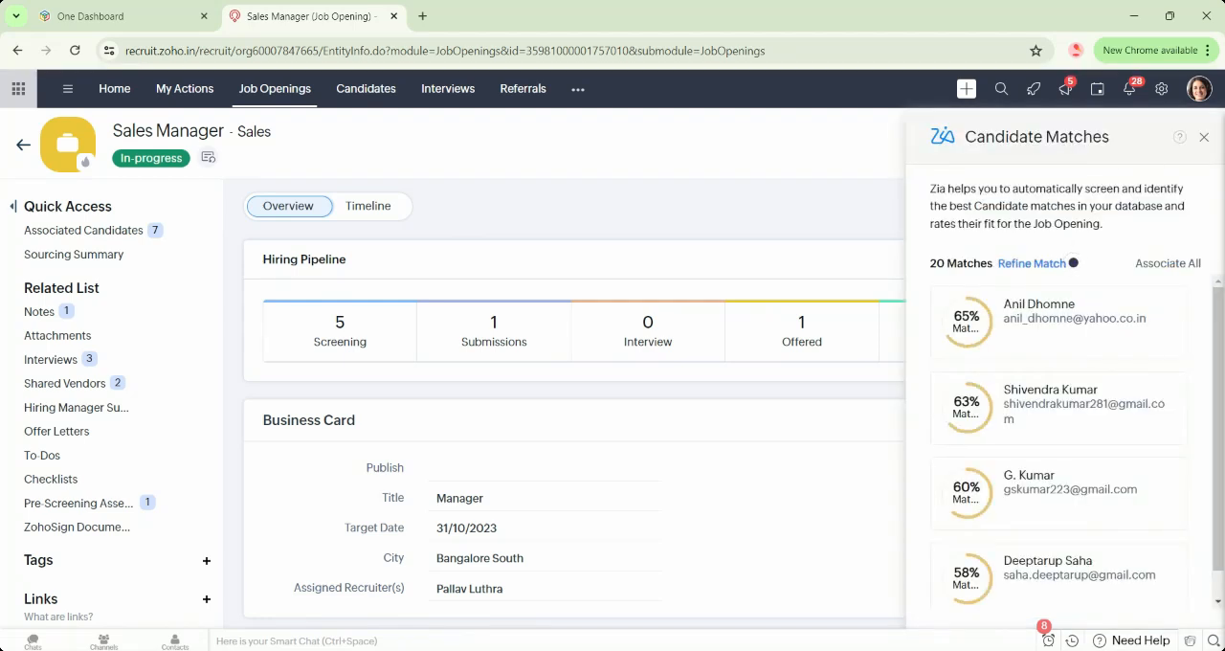
{"action": "mouse_move", "coordinate": [1171, 336]}
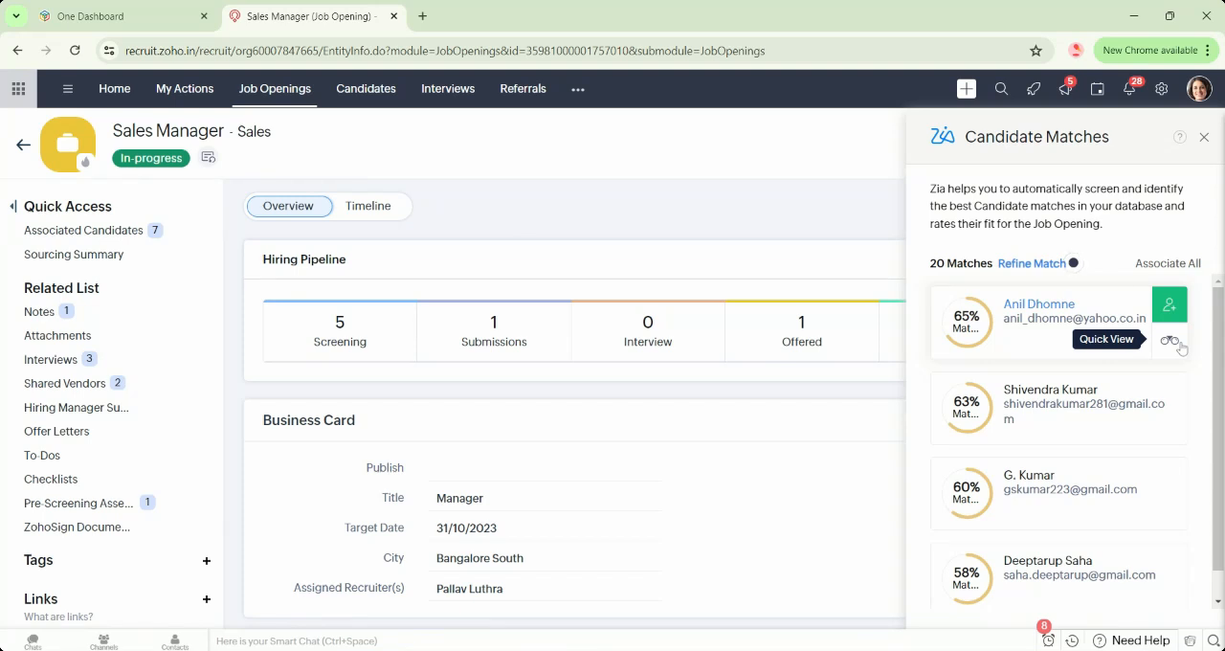
{"action": "left_click", "coordinate": [1169, 340]}
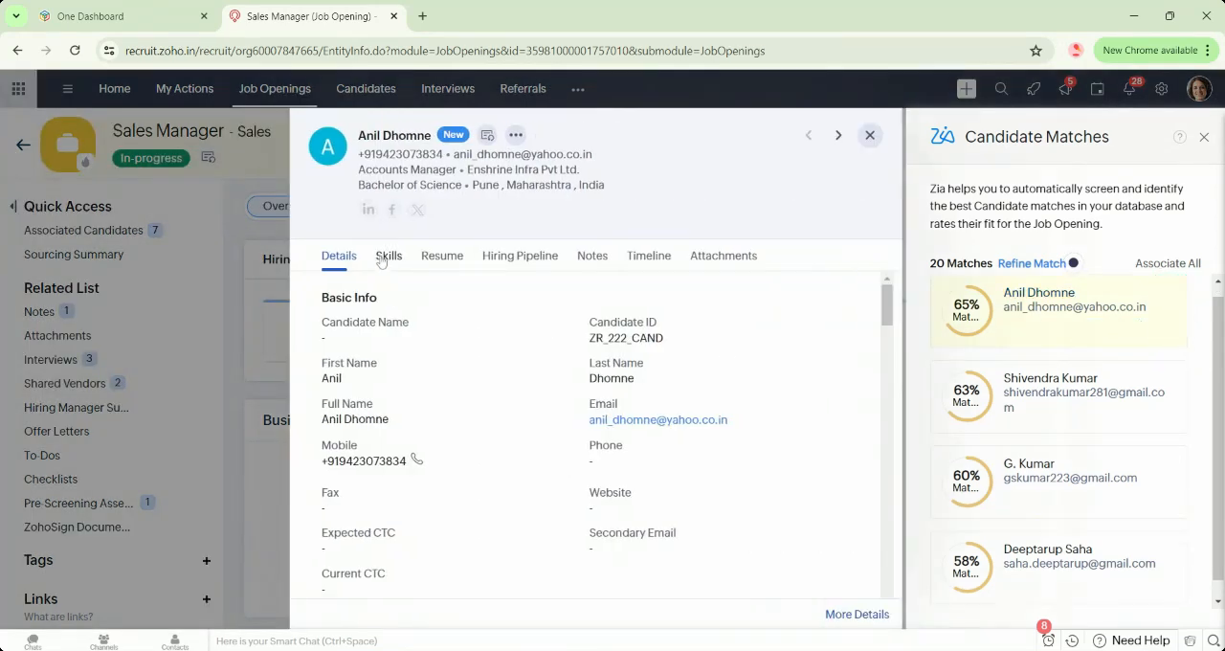
{"action": "left_click", "coordinate": [387, 256]}
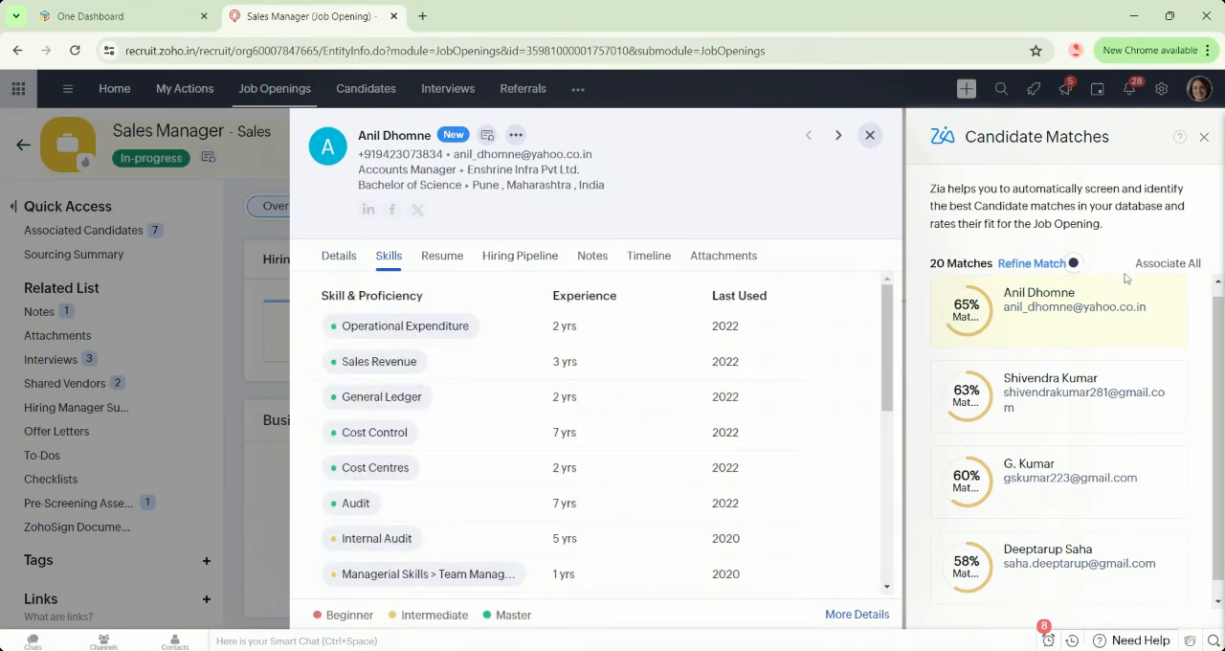
{"action": "mouse_move", "coordinate": [1181, 305]}
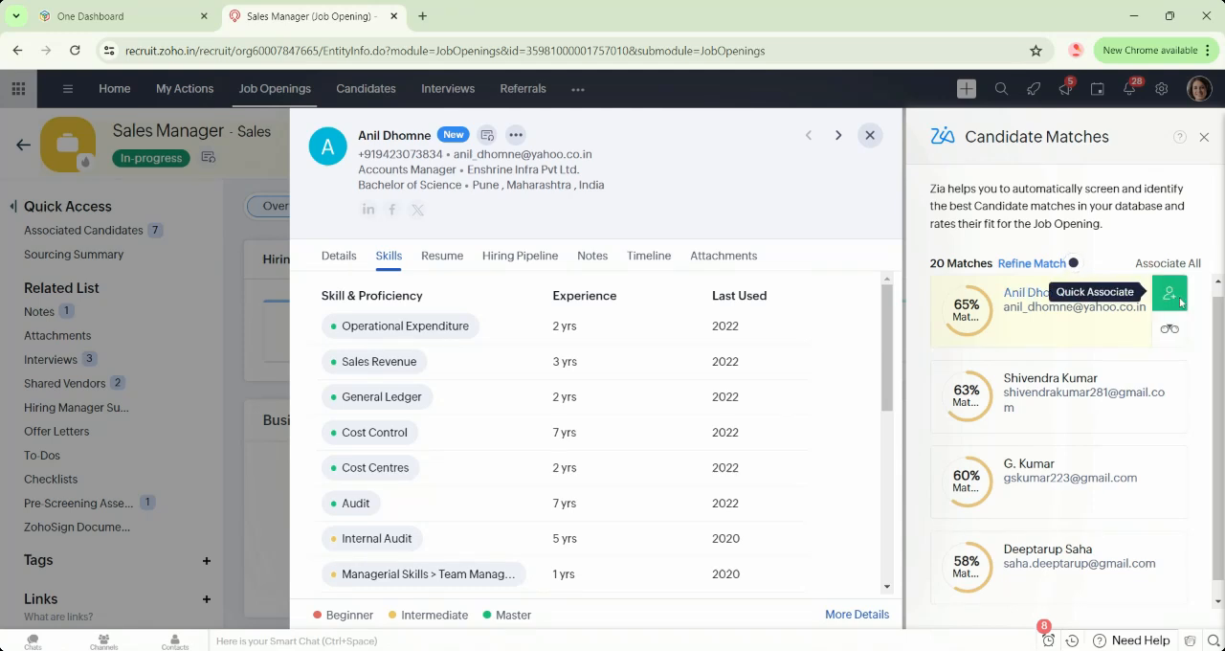